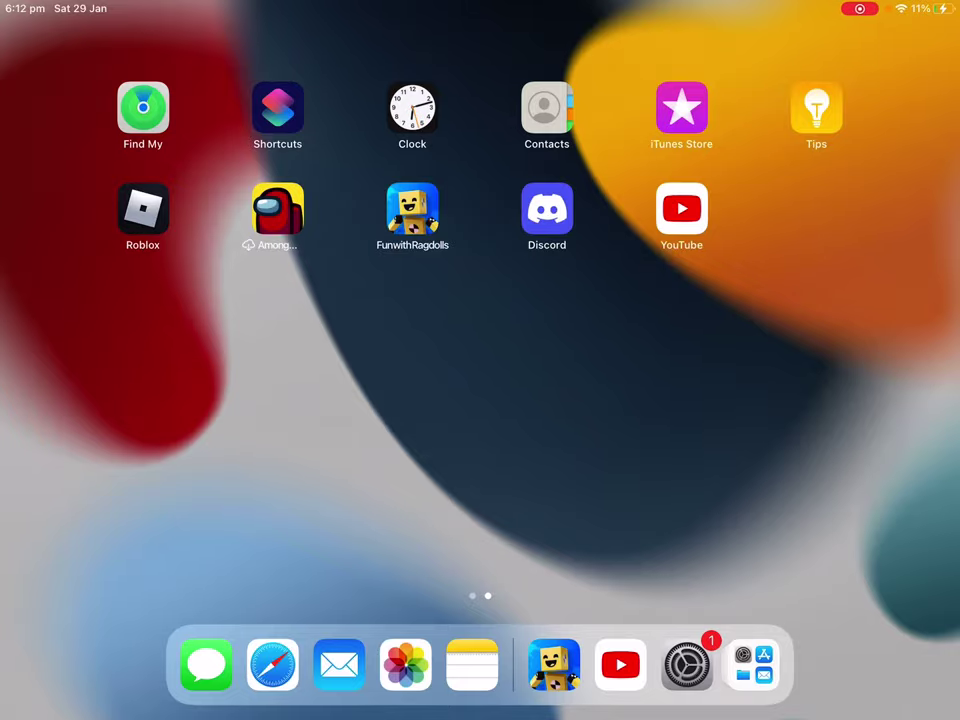
# Go to General > iPad Storage to list apps by size (about 61.7 GB of 64 GB used).
pyautogui.click(687, 664)
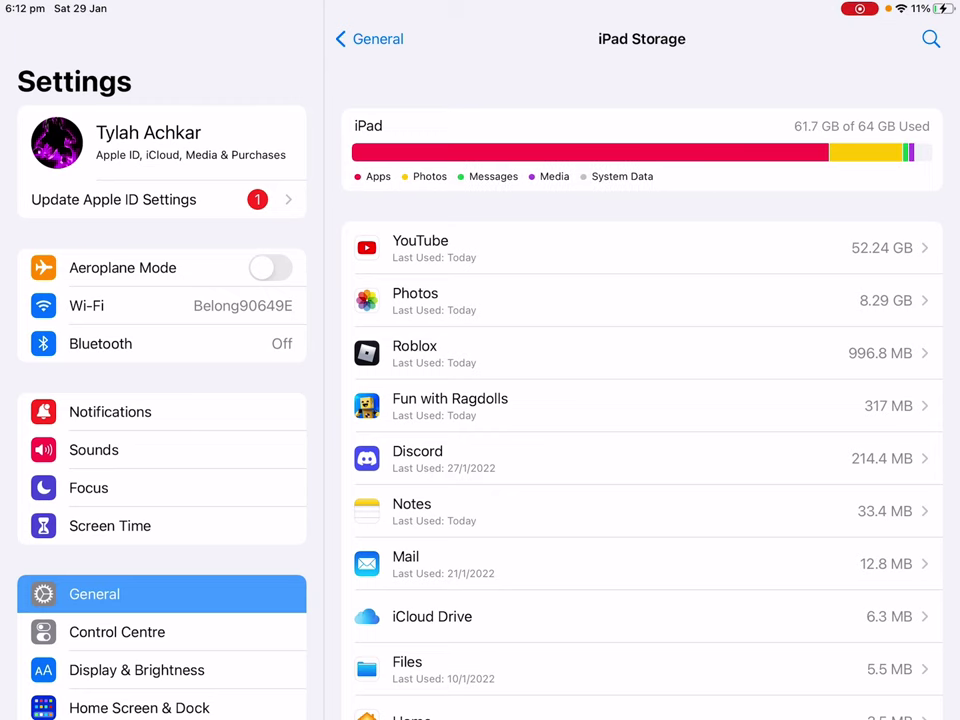
pyautogui.click(369, 38)
pyautogui.click(500, 358)
# Delete the YouTube app and its roughly 52 GB of data, then leave Settings.
pyautogui.click(640, 248)
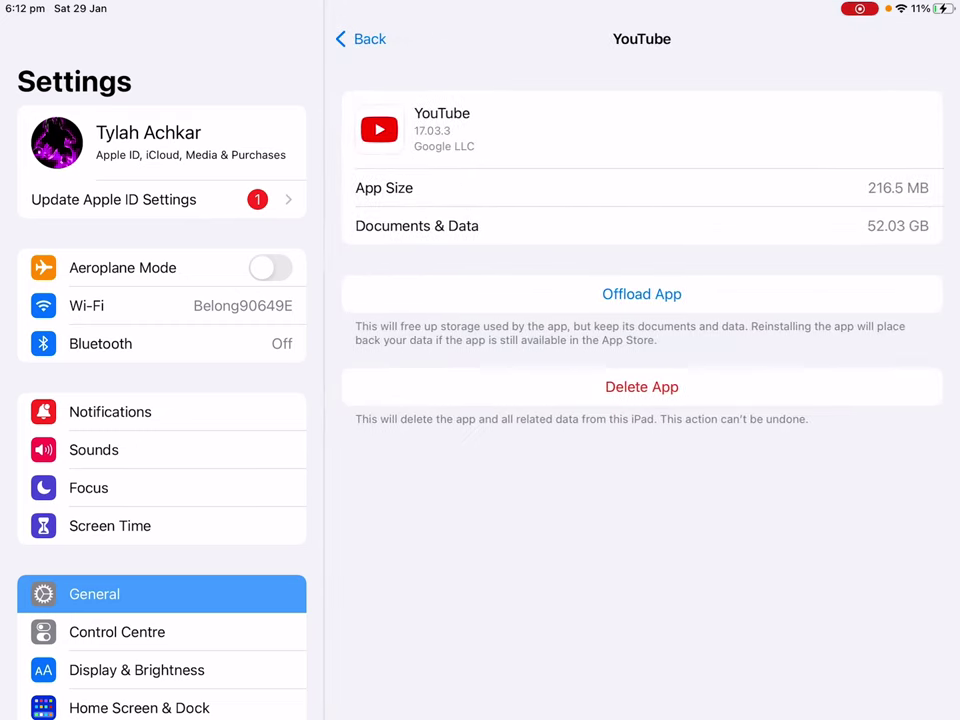
pyautogui.click(641, 386)
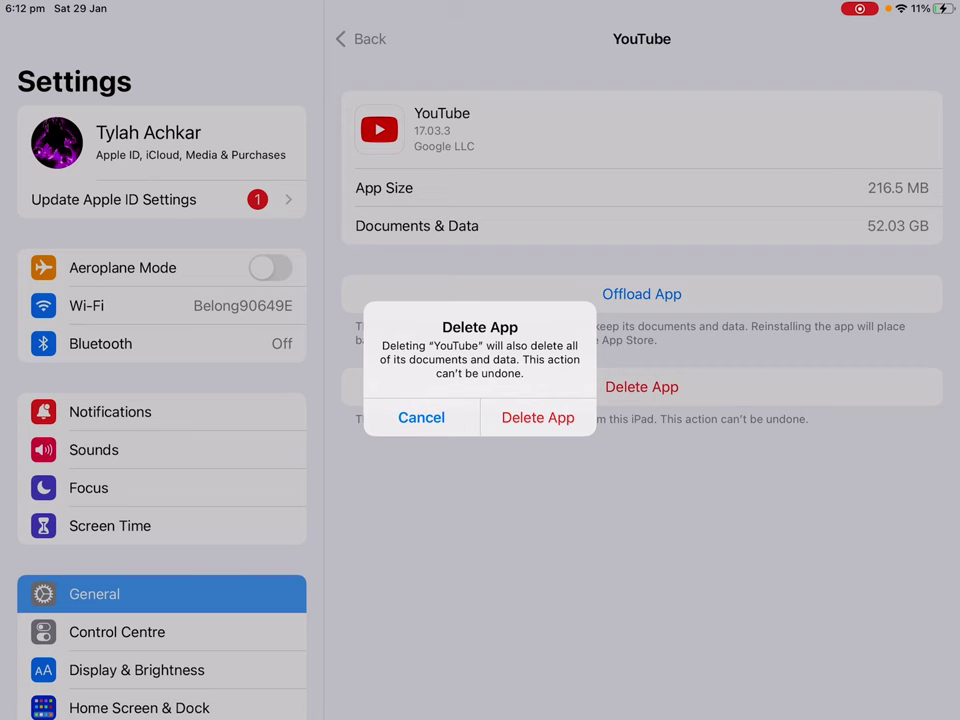
pyautogui.click(538, 417)
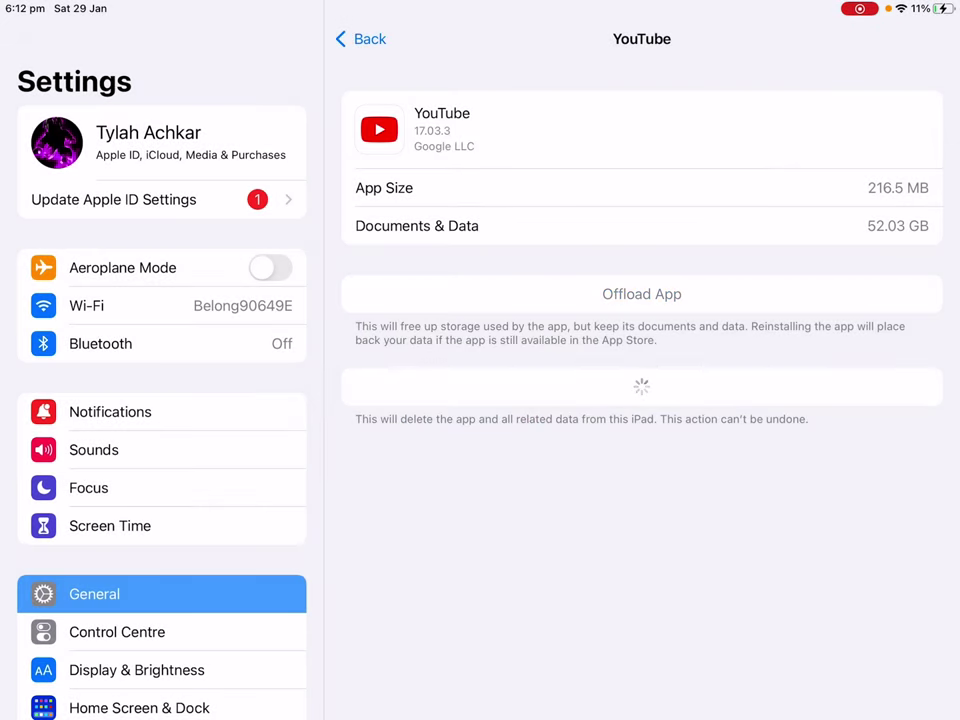
pyautogui.click(365, 38)
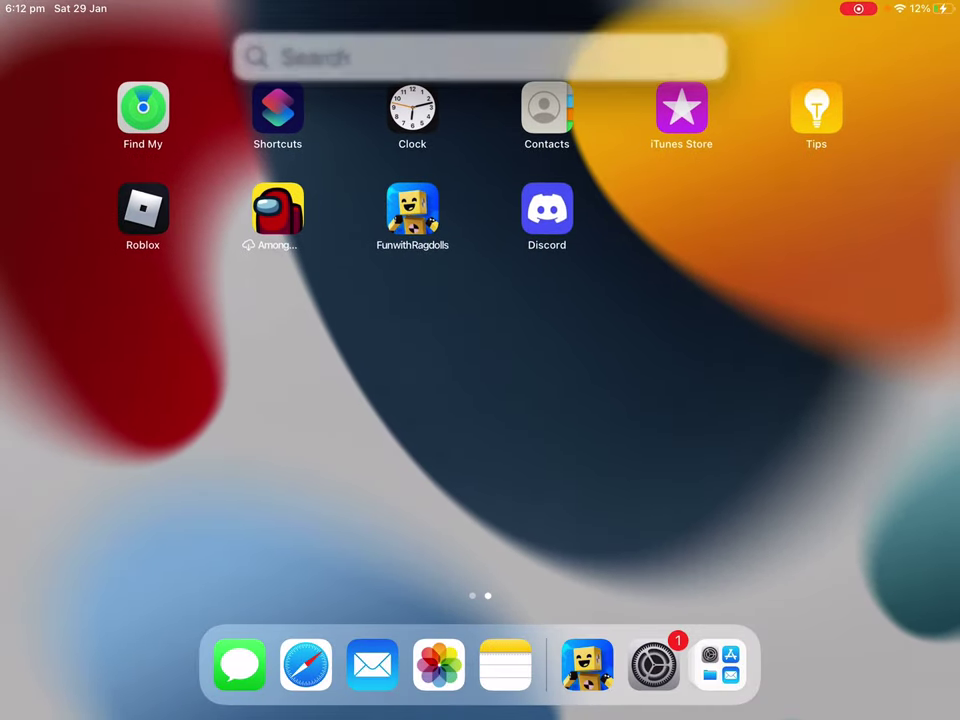
# Close Notes from the App Switcher, return Home, and pull down search.
pyautogui.moveTo(480, 715); pyautogui.dragTo(480, 400)
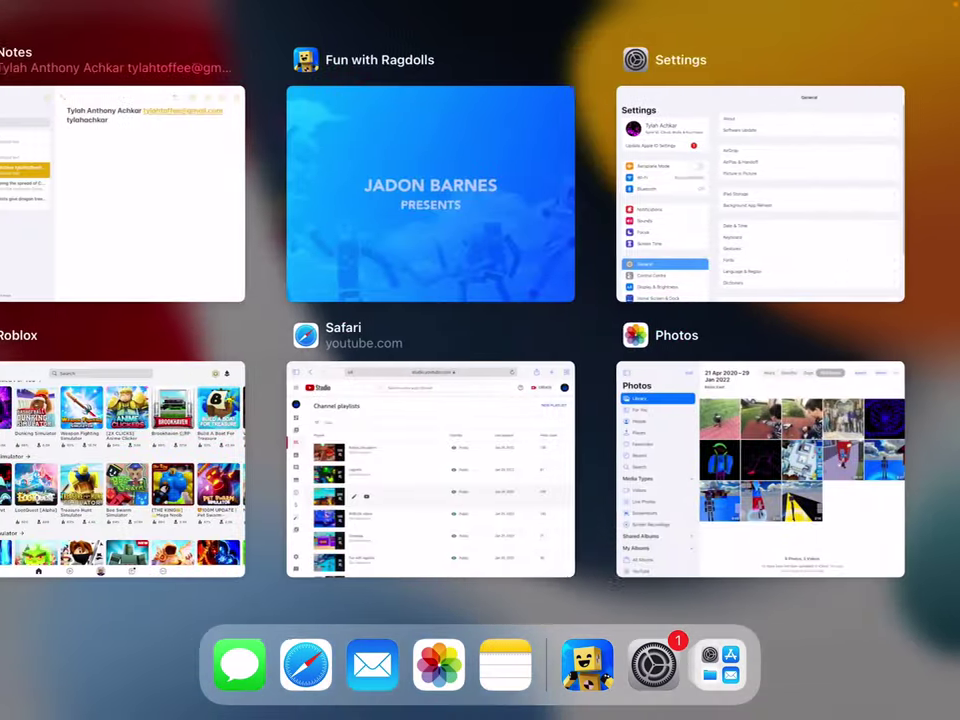
pyautogui.moveTo(130, 125); pyautogui.dragTo(130, 5)
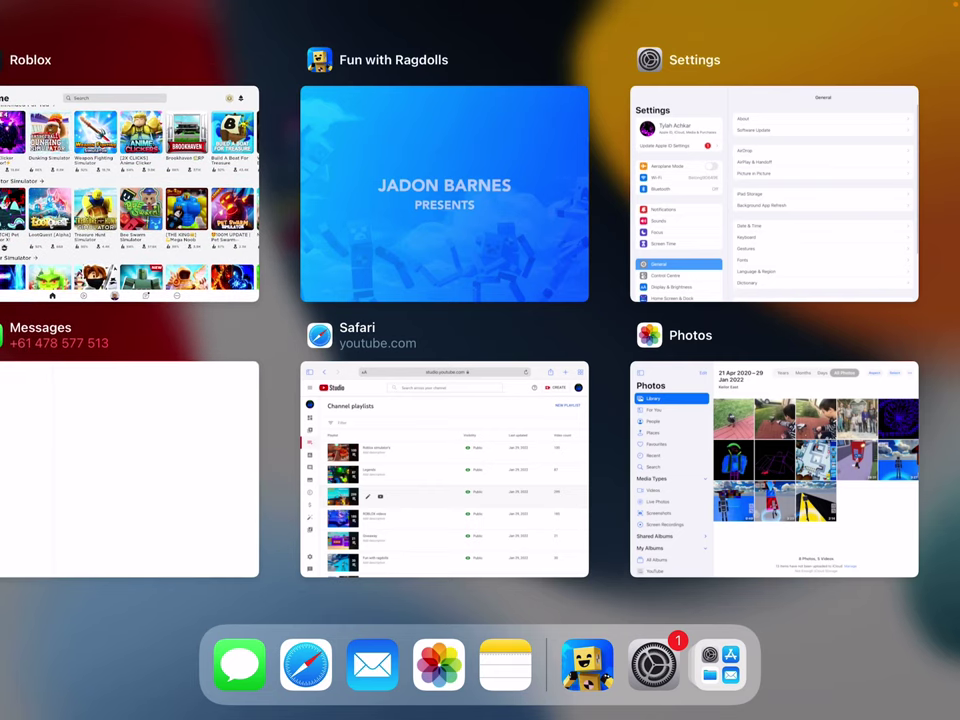
pyautogui.click(480, 605)
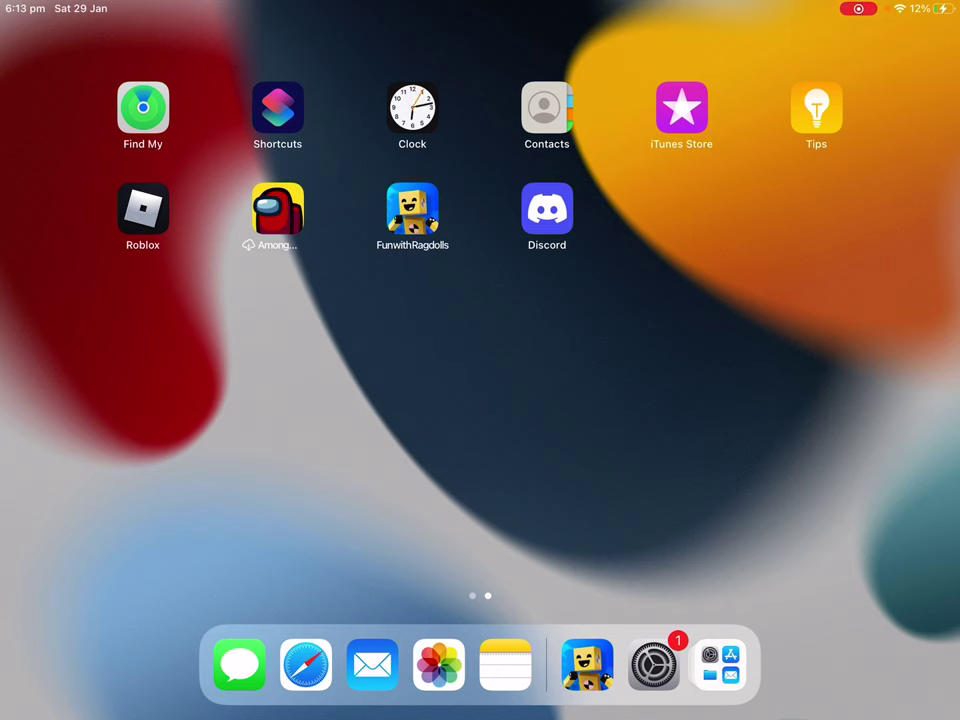
pyautogui.moveTo(480, 300); pyautogui.dragTo(480, 450)
# Search the App Store for youtube and re-download YouTube: Watch, Listen, Stream, then go Home.
pyautogui.click(480, 258)
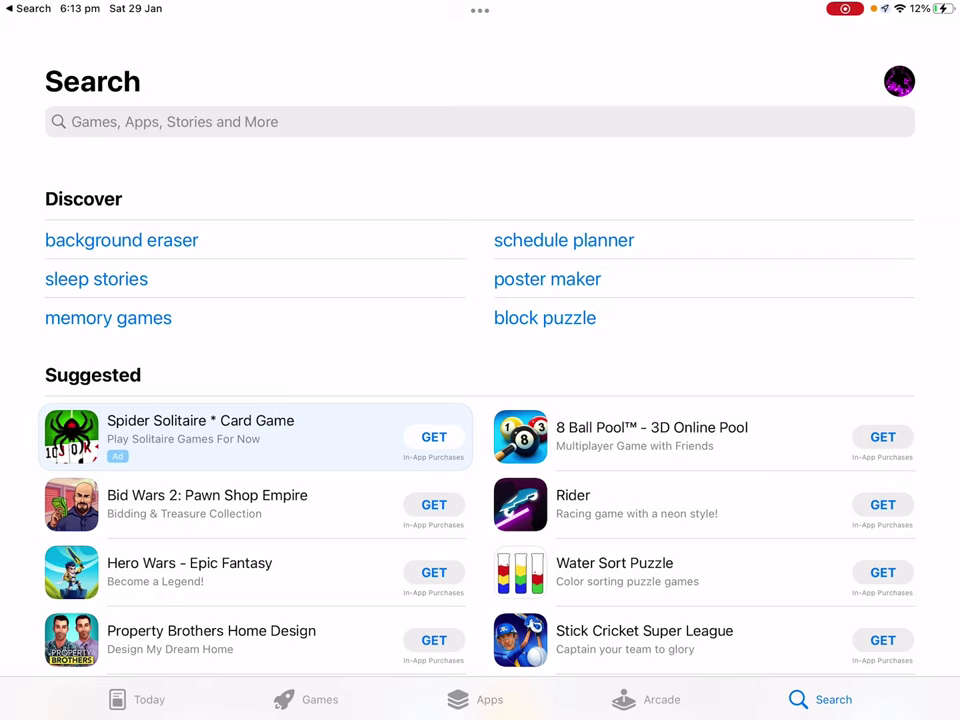
pyautogui.click(300, 121)
pyautogui.write('you')
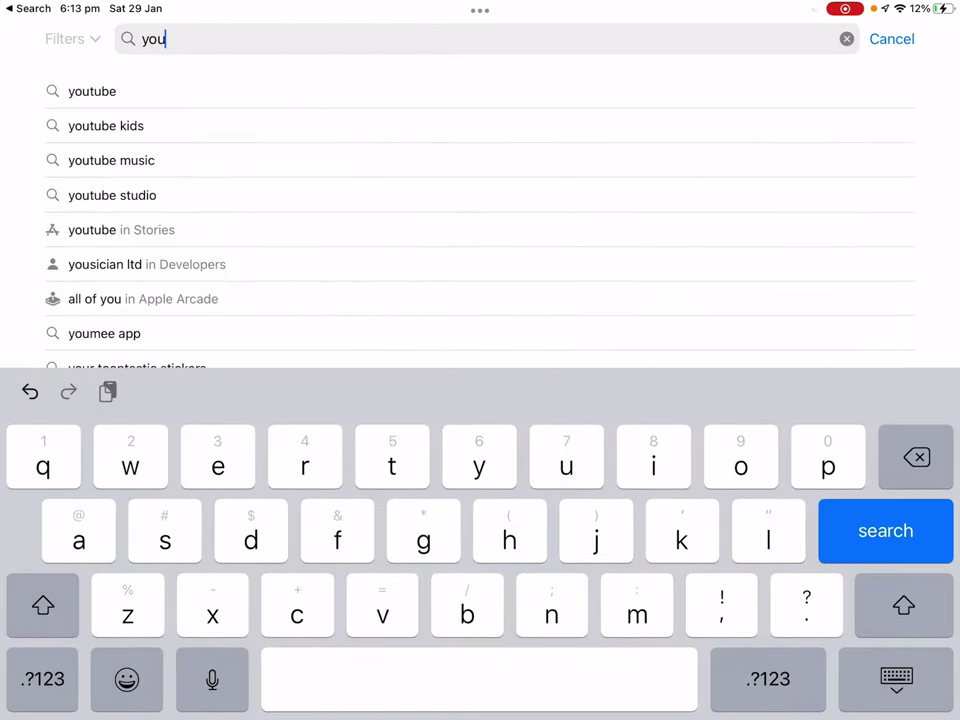
pyautogui.click(92, 91)
pyautogui.click(901, 117)
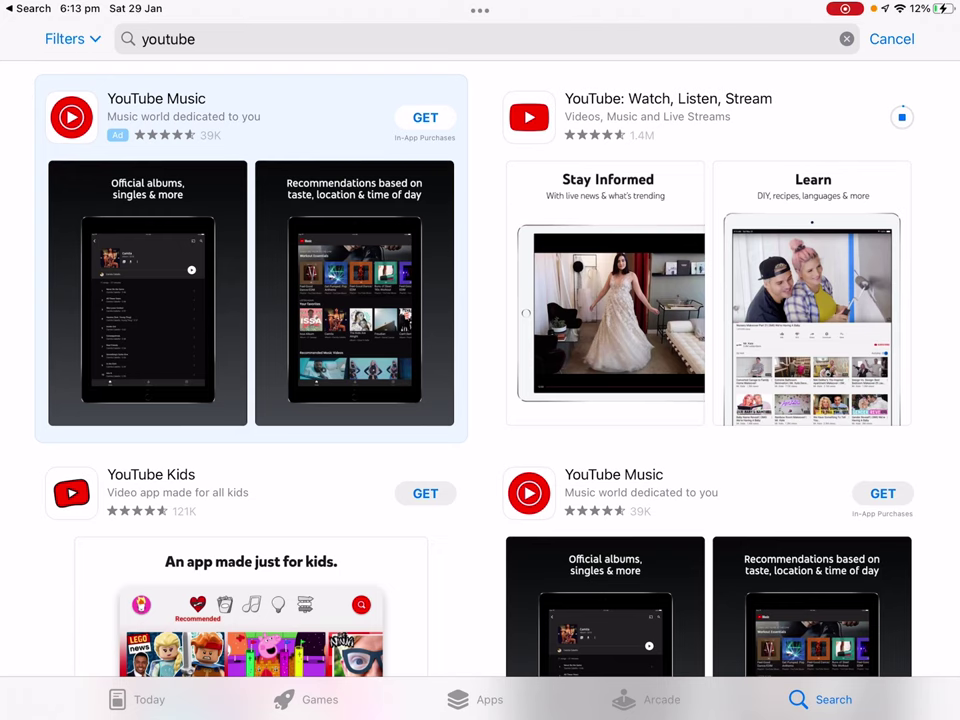
pyautogui.press('super+h')
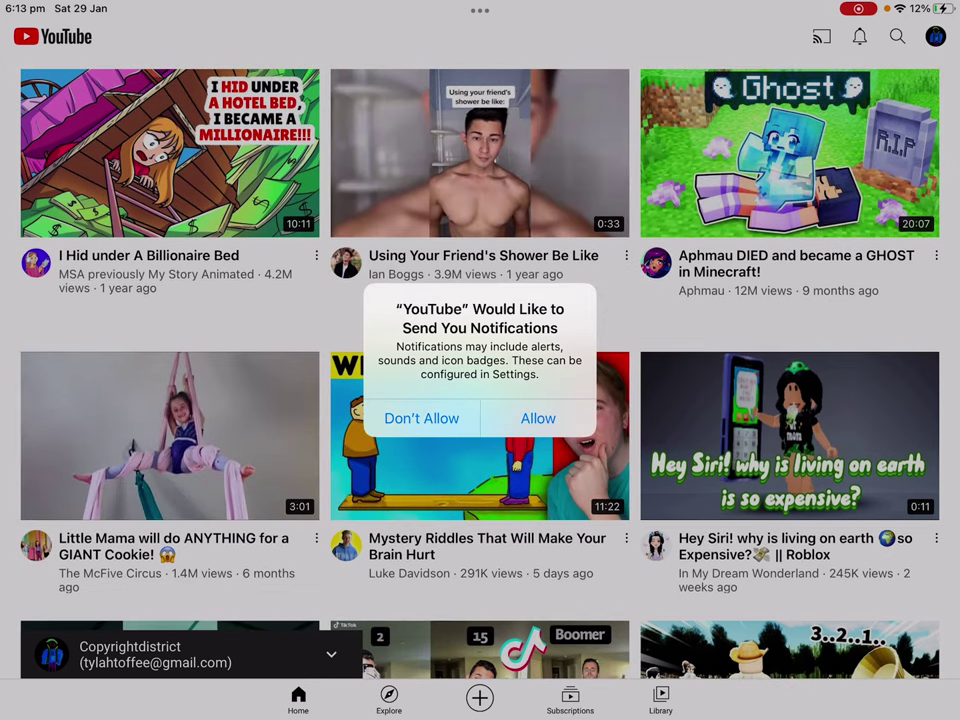
# Decline YouTube notifications and check the account menu shows the channel signed in.
pyautogui.click(421, 418)
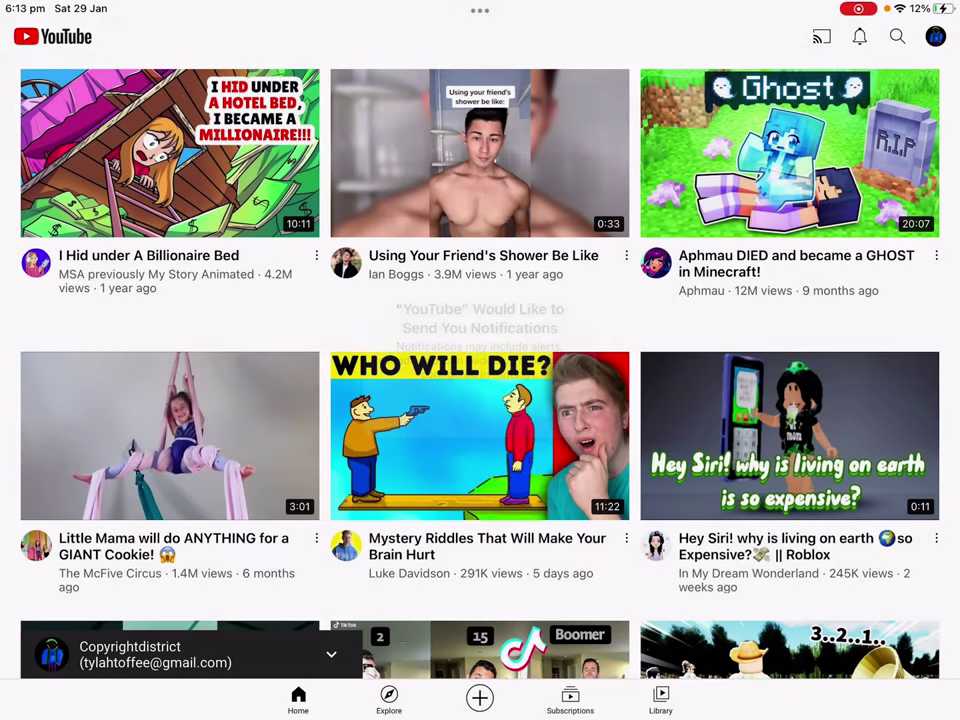
pyautogui.click(935, 36)
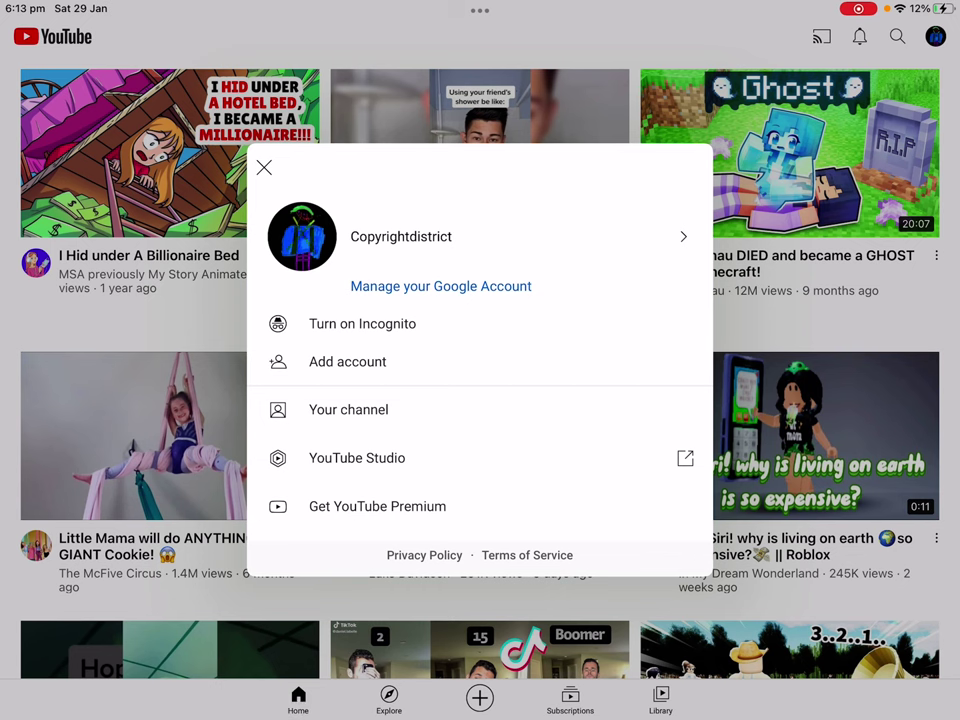
pyautogui.click(264, 167)
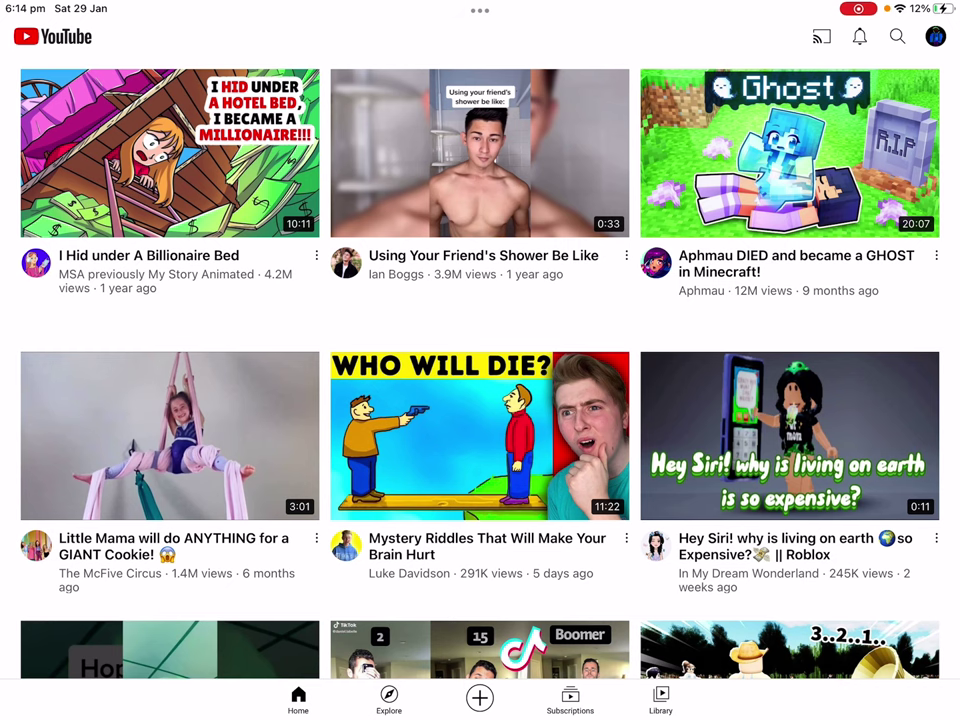
pyautogui.click(935, 36)
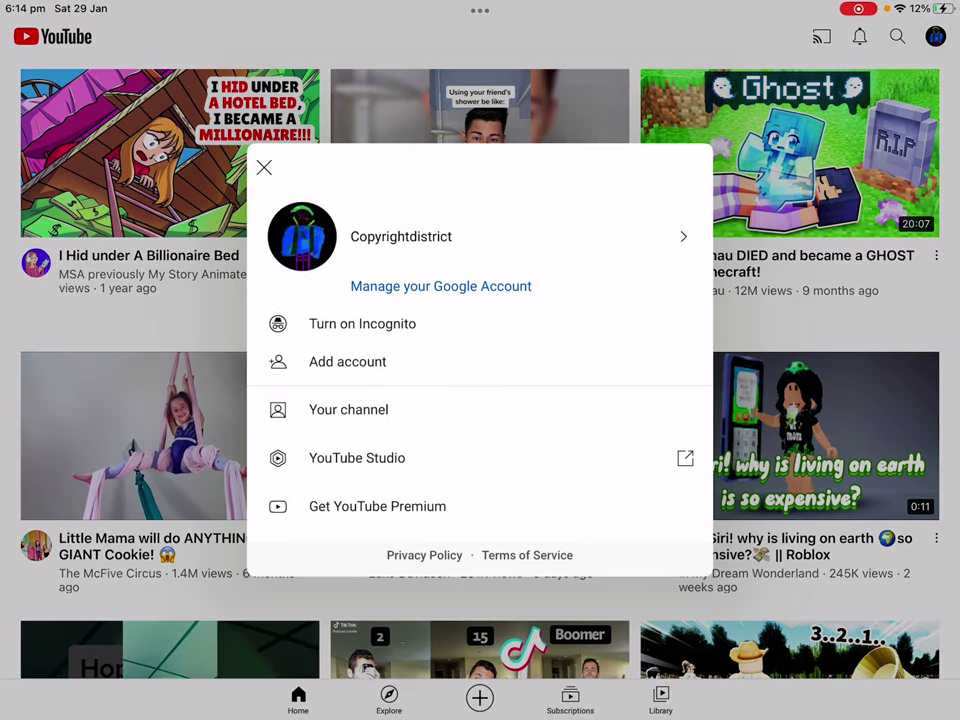
pyautogui.click(264, 167)
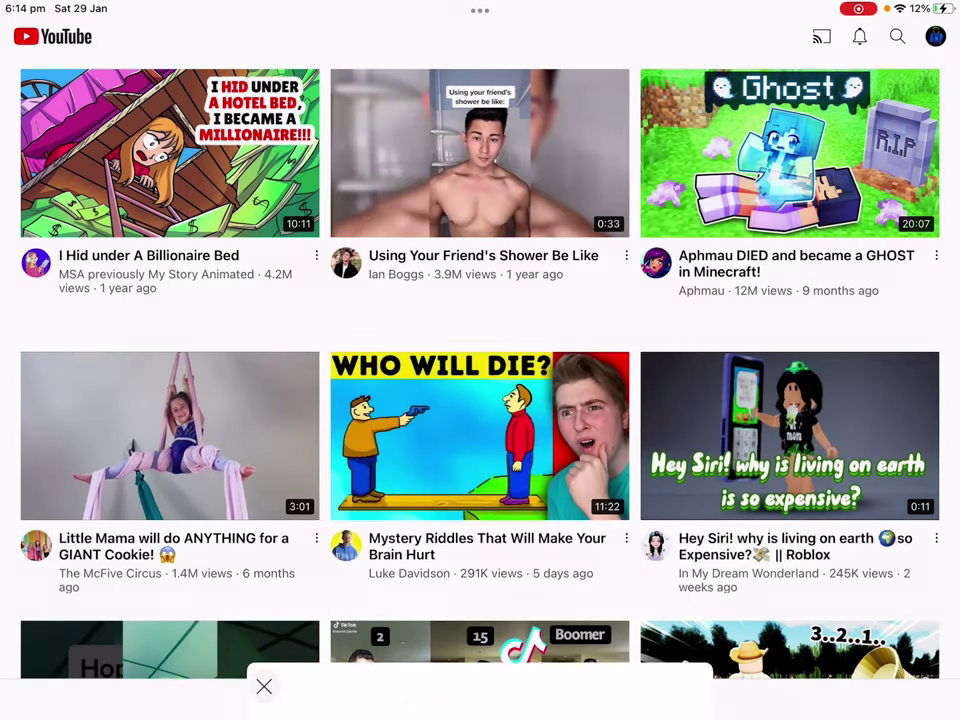
# Force-quit YouTube from the App Switcher and relaunch it from the dock.
pyautogui.moveTo(480, 715); pyautogui.dragTo(480, 400)
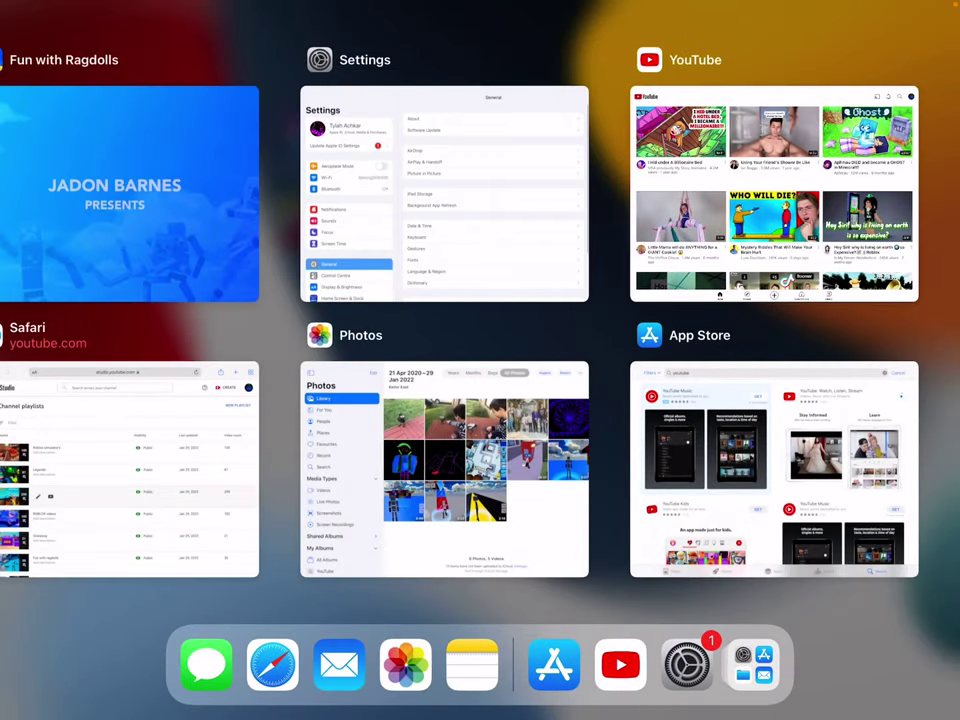
pyautogui.moveTo(774, 194); pyautogui.dragTo(774, 40)
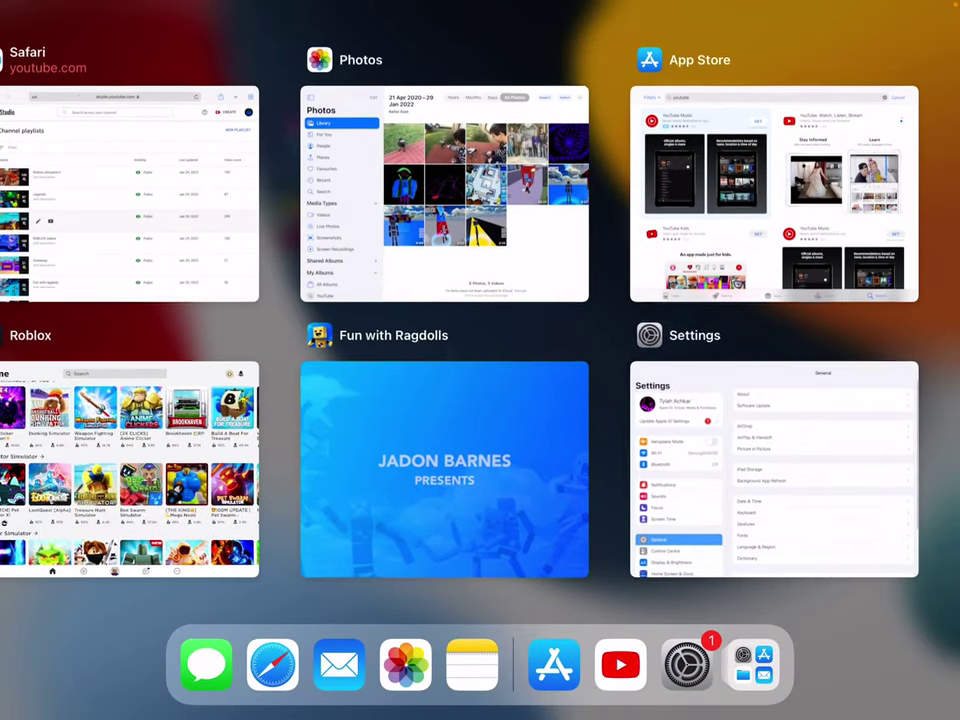
pyautogui.click(480, 600)
pyautogui.click(620, 665)
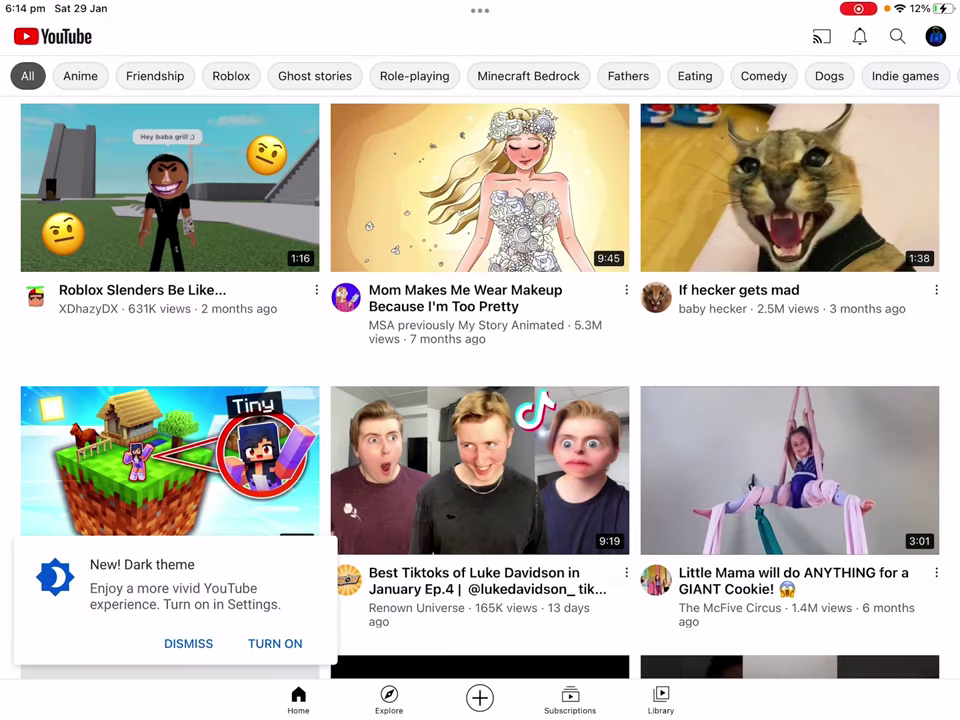
# Open Your channel, view its uploaded videos under Manage Videos, then go back.
pyautogui.click(935, 36)
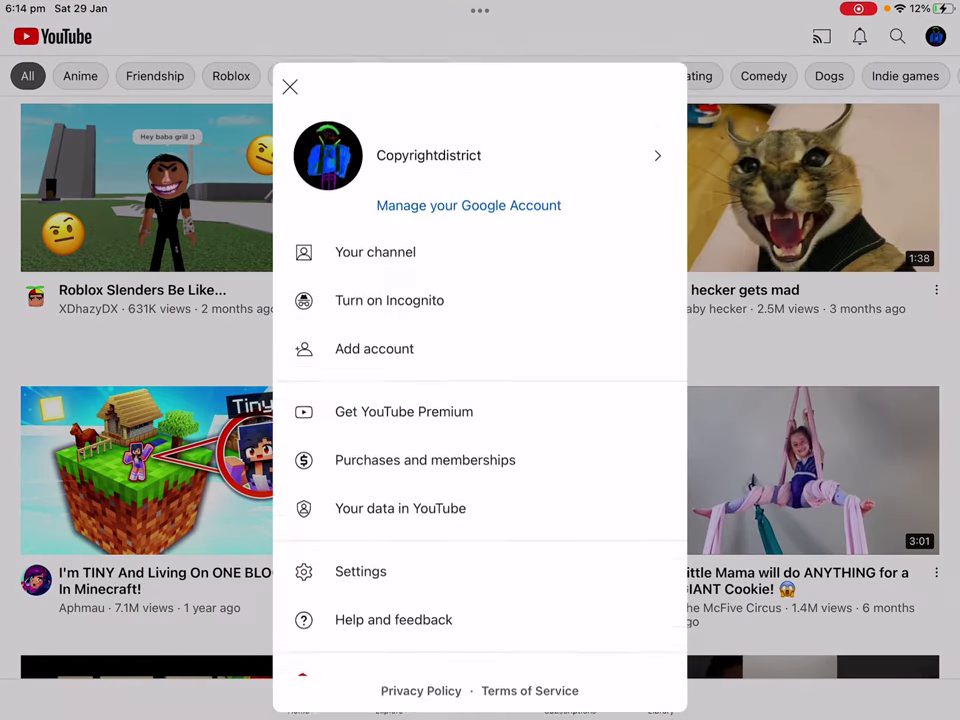
pyautogui.click(375, 224)
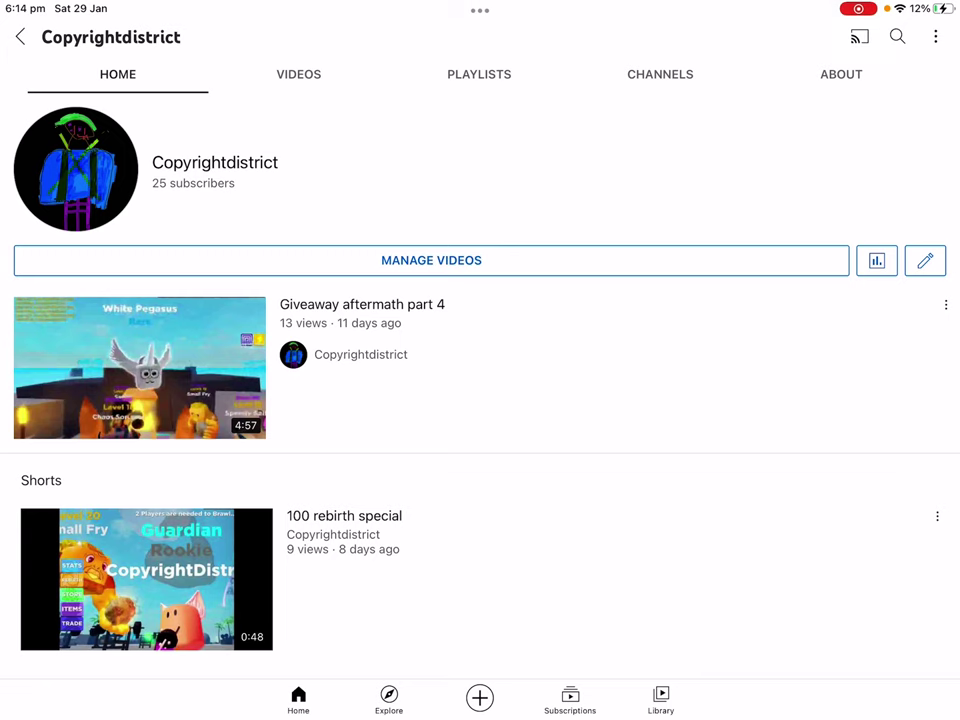
pyautogui.click(431, 260)
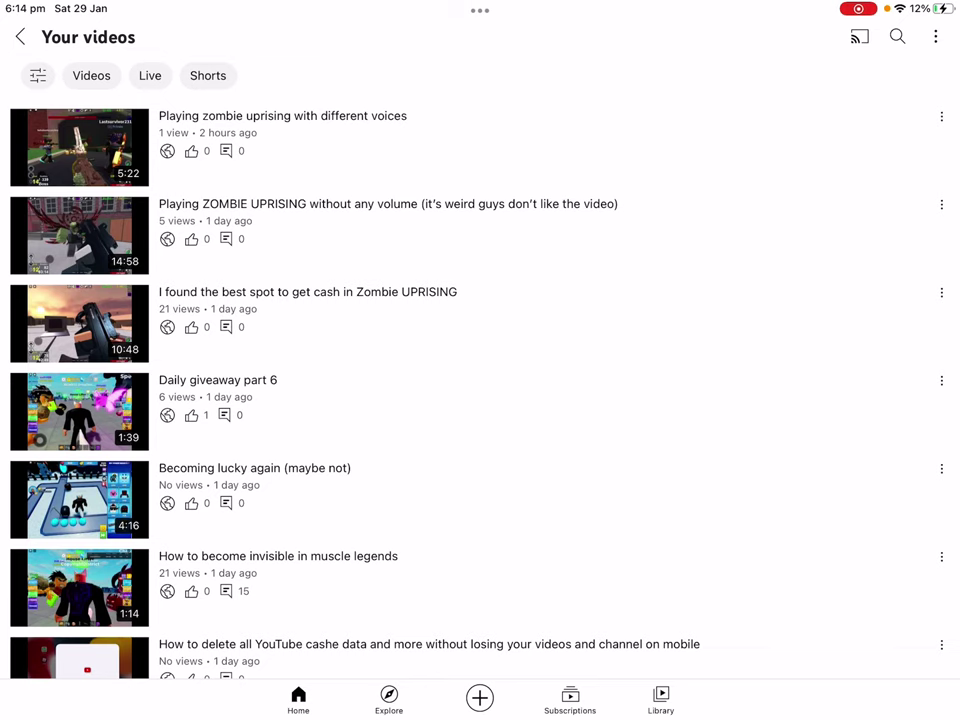
pyautogui.click(20, 37)
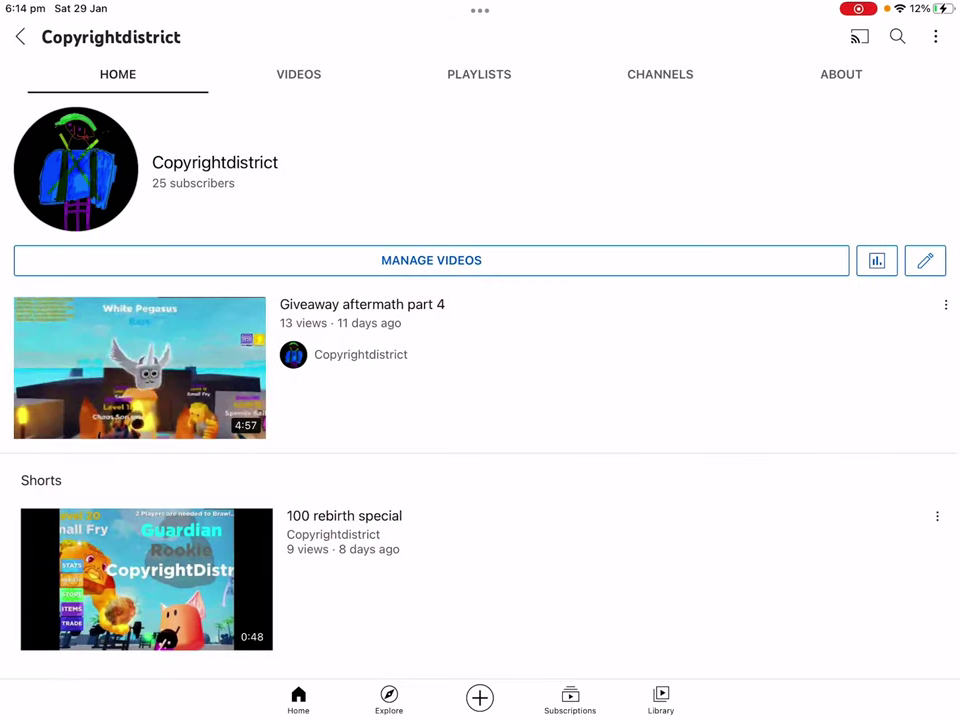